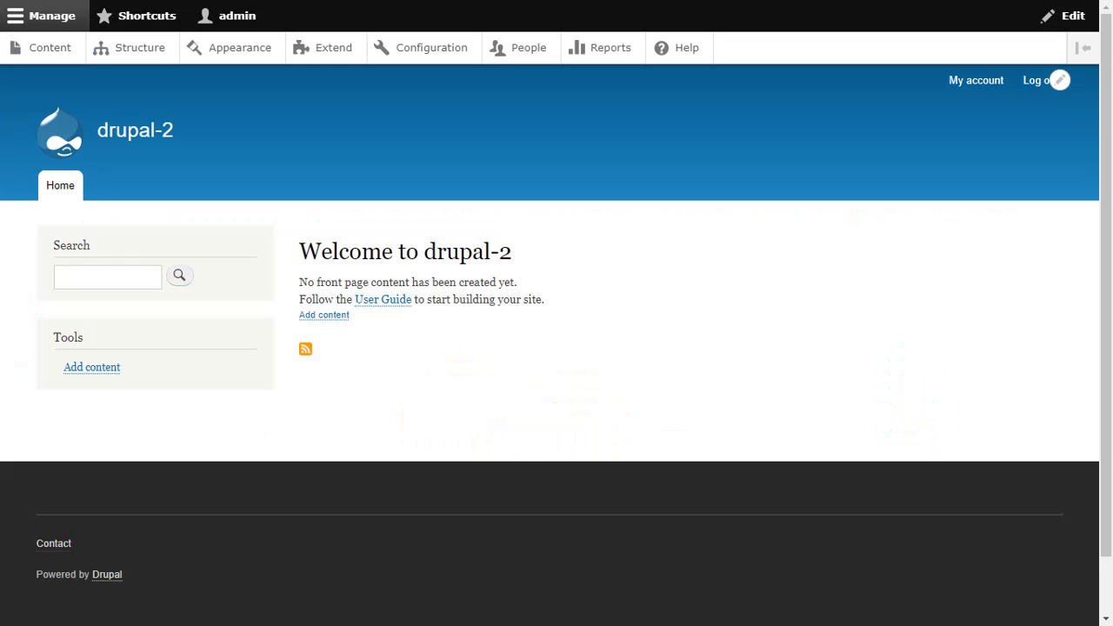
Step: Go to the Extend page and start installing a new module
left_click(325, 55)
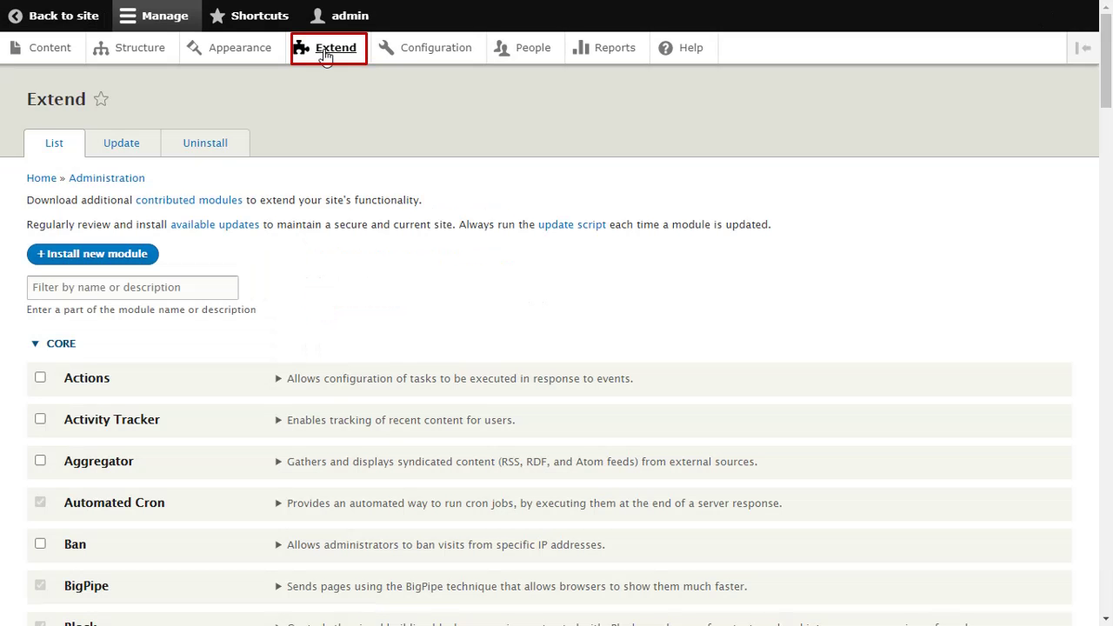
left_click(124, 255)
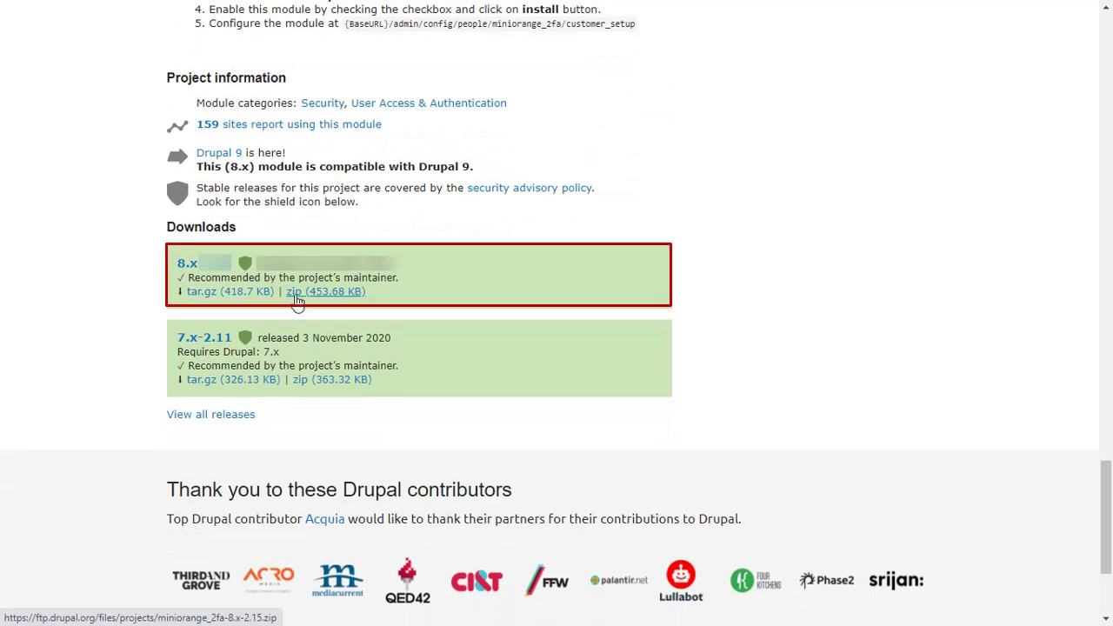
Step: Download the 8.x zip release, drop it into the upload field and install it
left_click(296, 294)
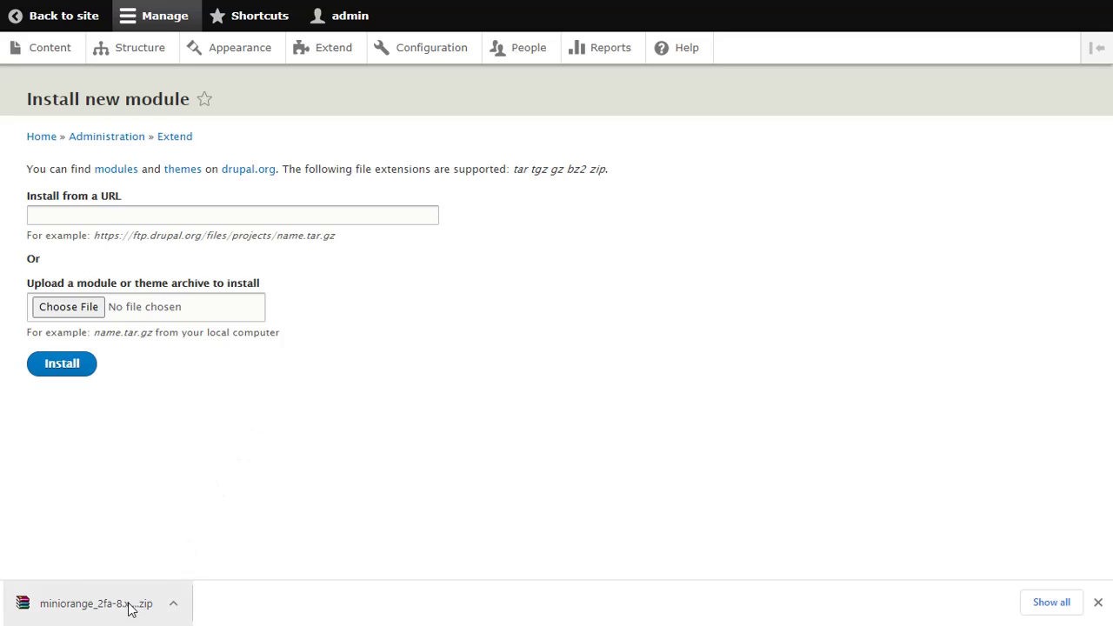
left_click_drag(129, 606, 184, 315)
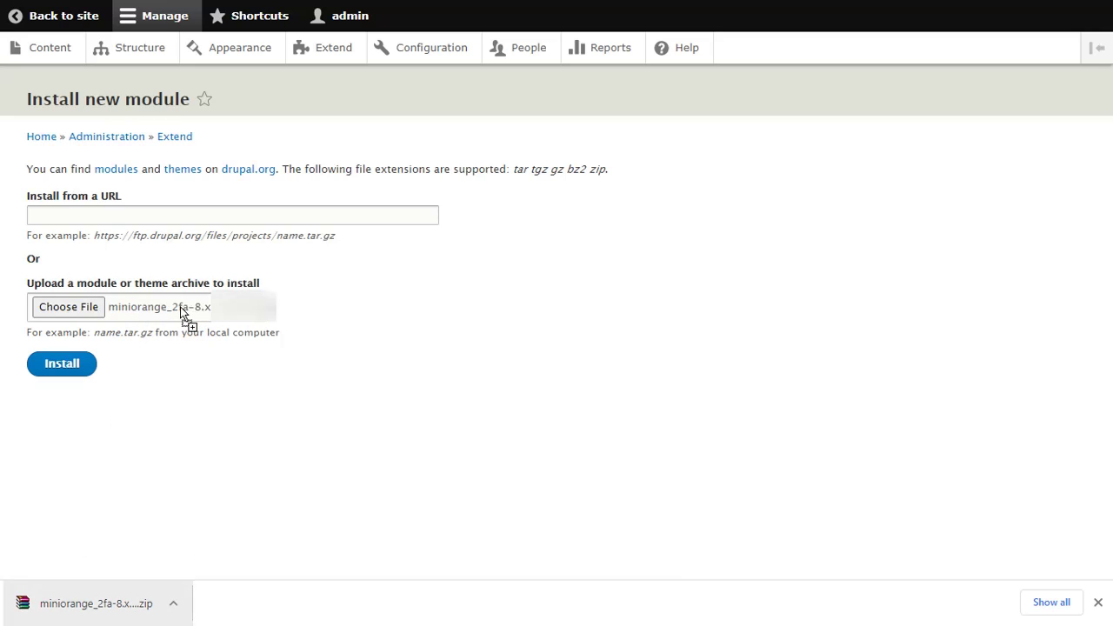
left_click(81, 366)
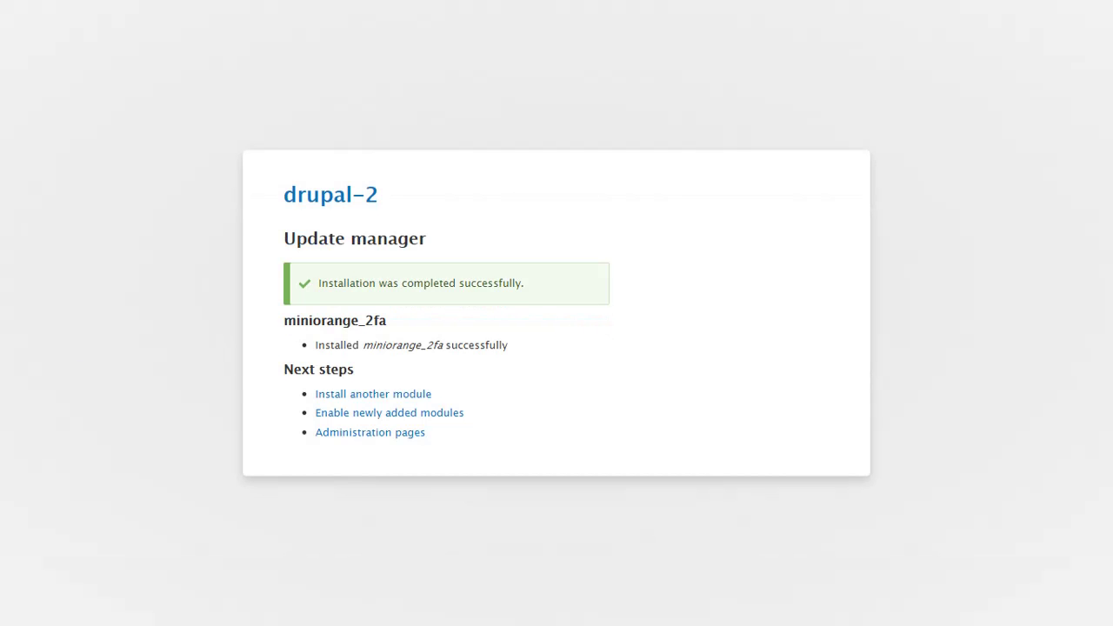
Step: Filter the module list for 'miniorange second factor authentication', tick it and enable it
left_click(339, 422)
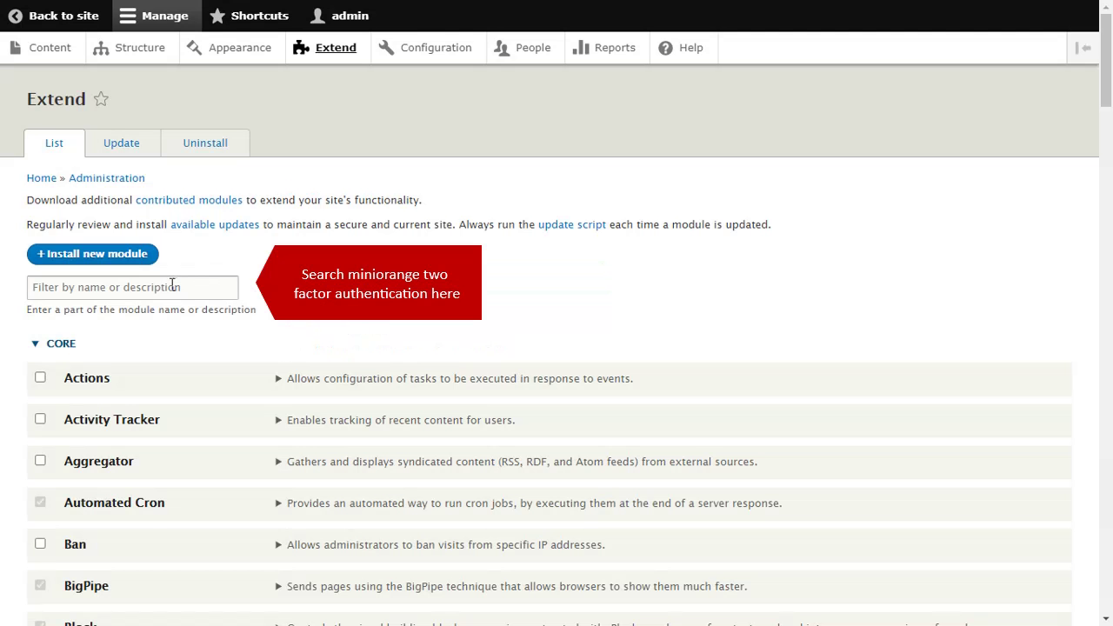
left_click(172, 287)
type("miniorange second factor authentication")
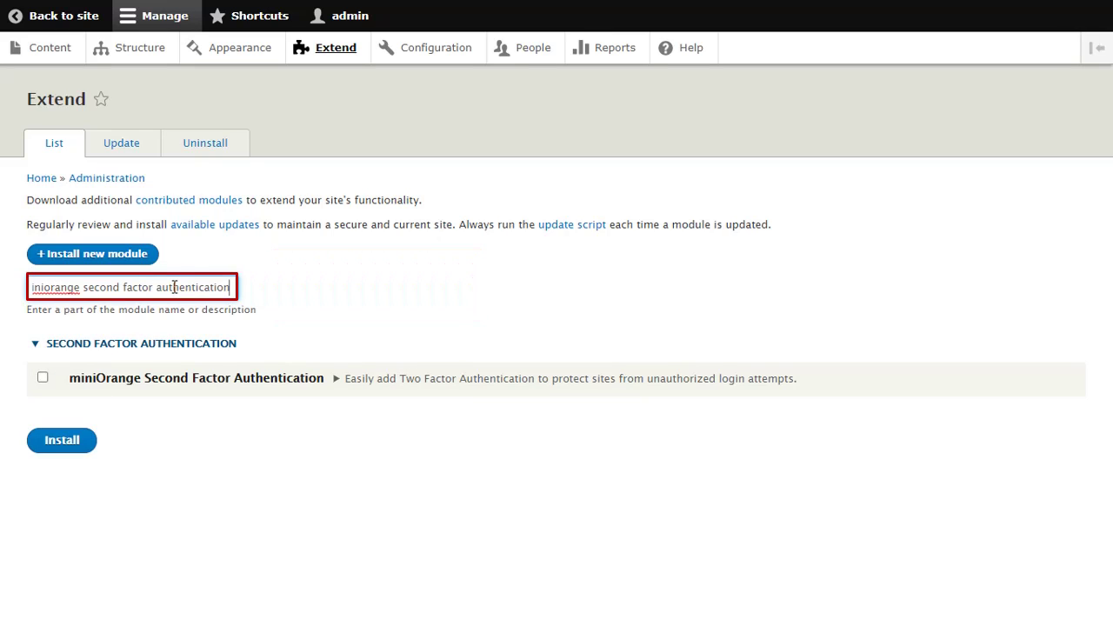
left_click(43, 380)
left_click(61, 441)
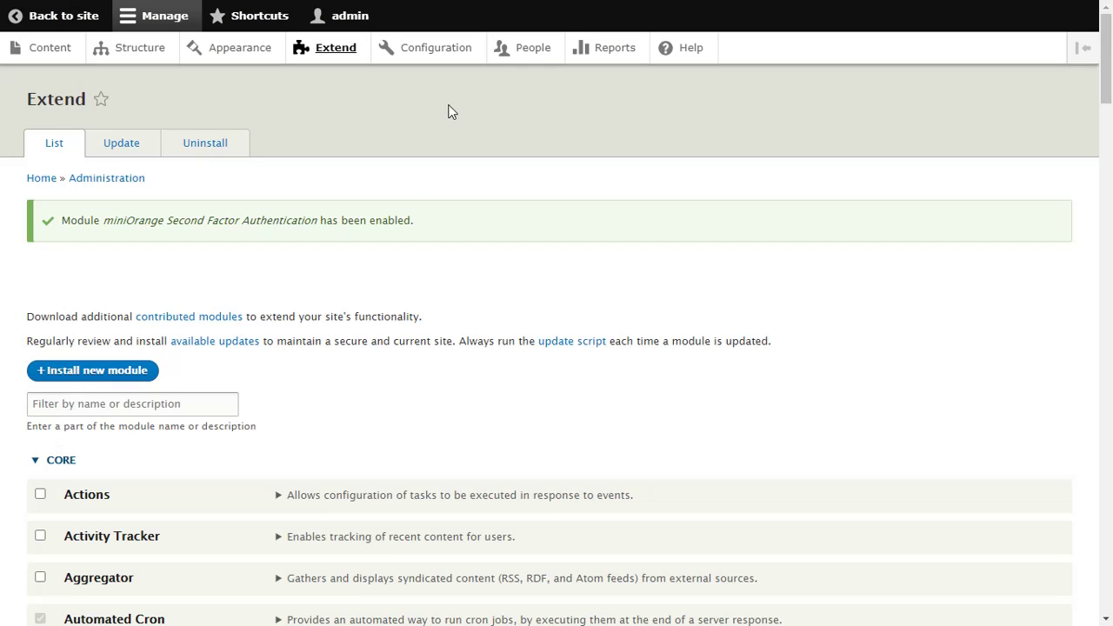
Step: Open the miniOrange Second Factor Authentication settings from the Configuration page
left_click(448, 53)
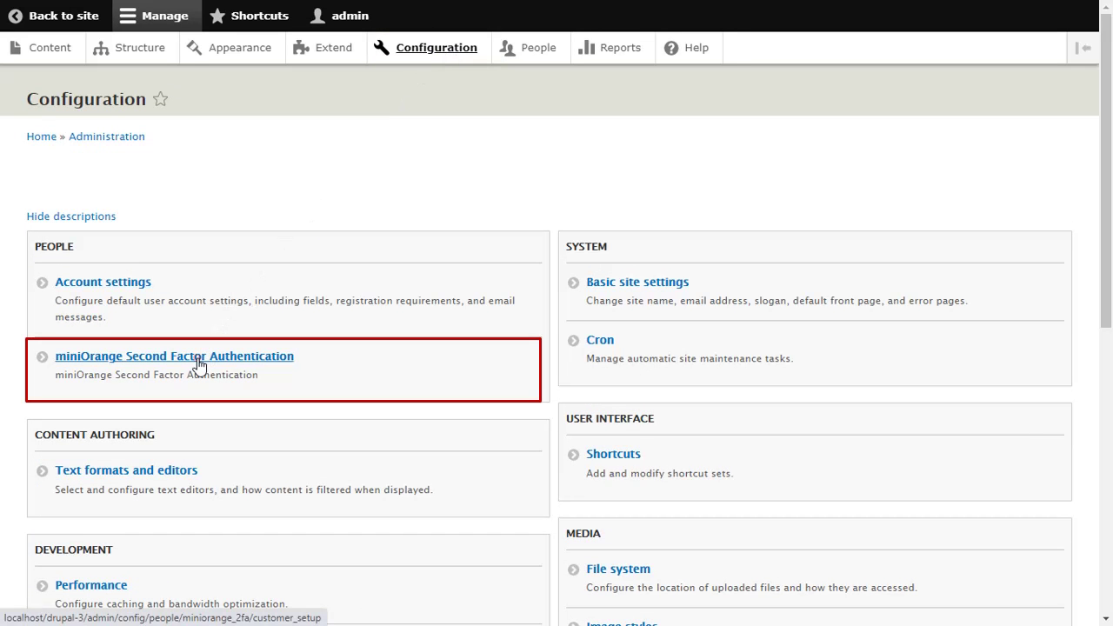
left_click(199, 362)
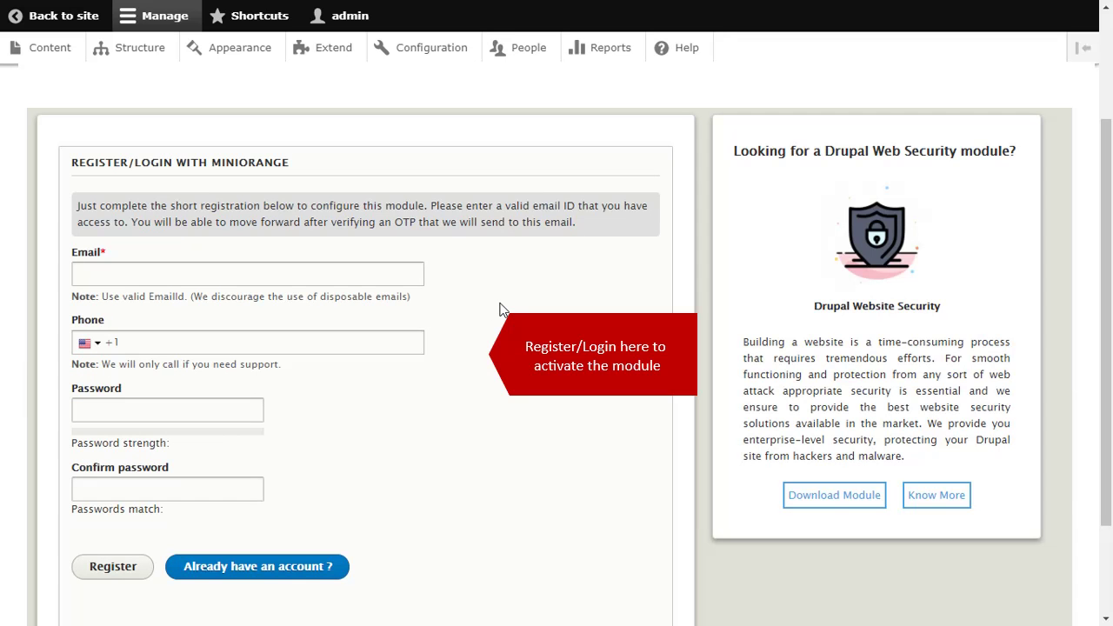
scroll(399, 278, "up", 2)
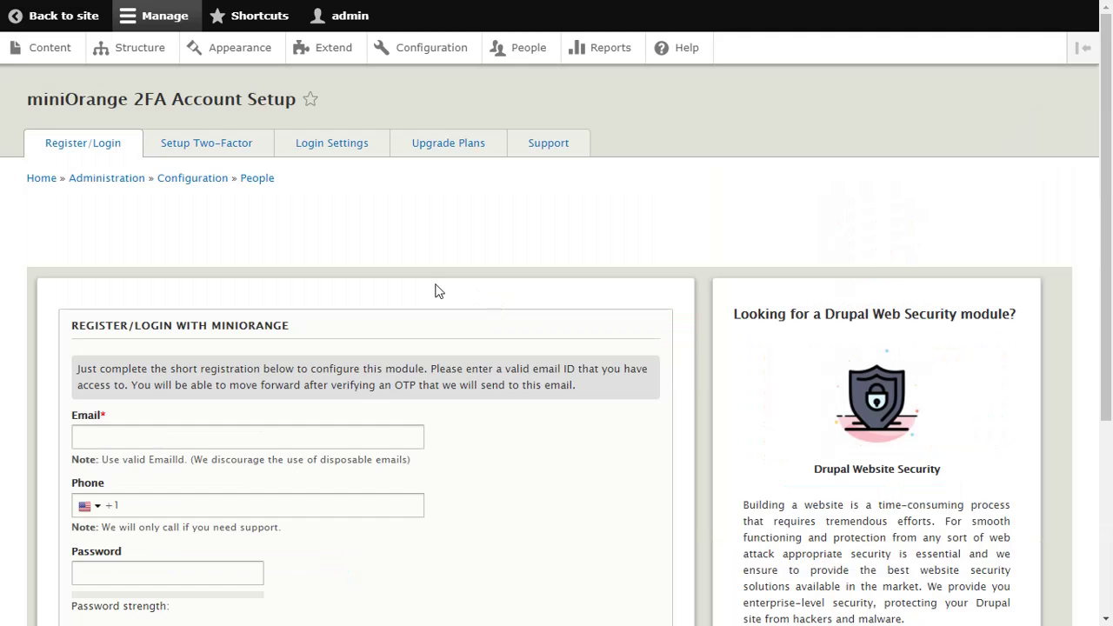
Step: Select Google Authenticator as the two-factor method and open its configuration page
left_click(219, 150)
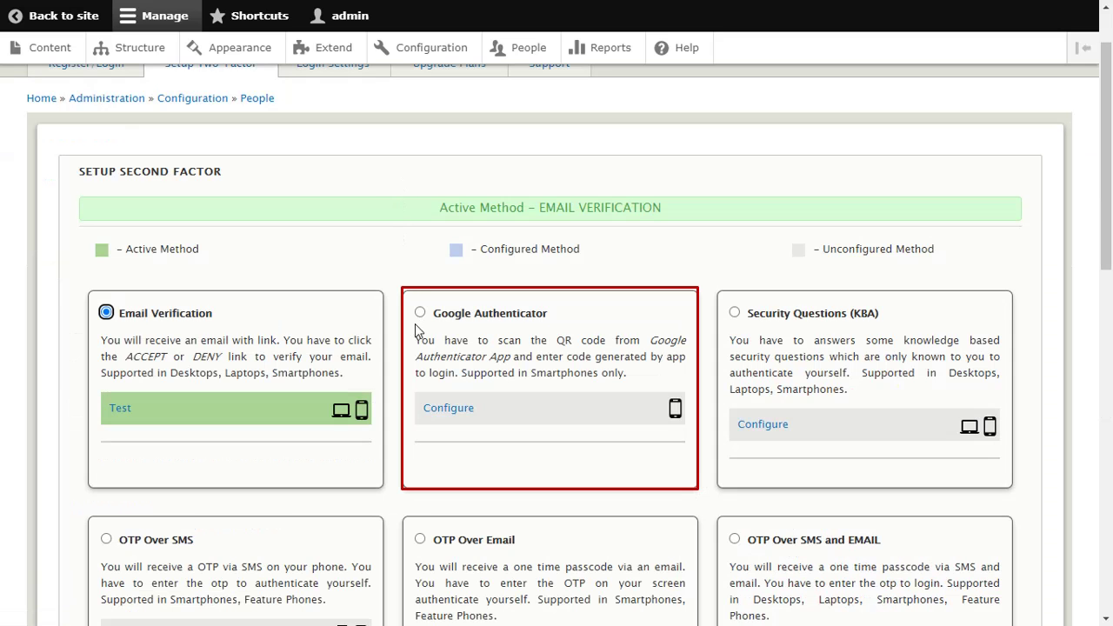
left_click(420, 314)
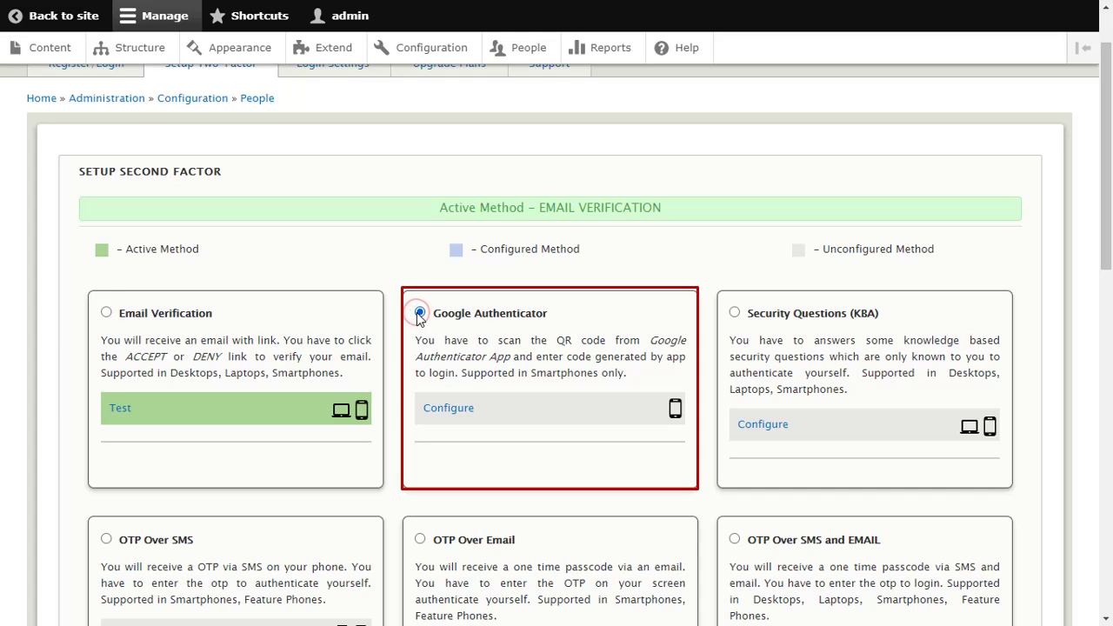
left_click(451, 417)
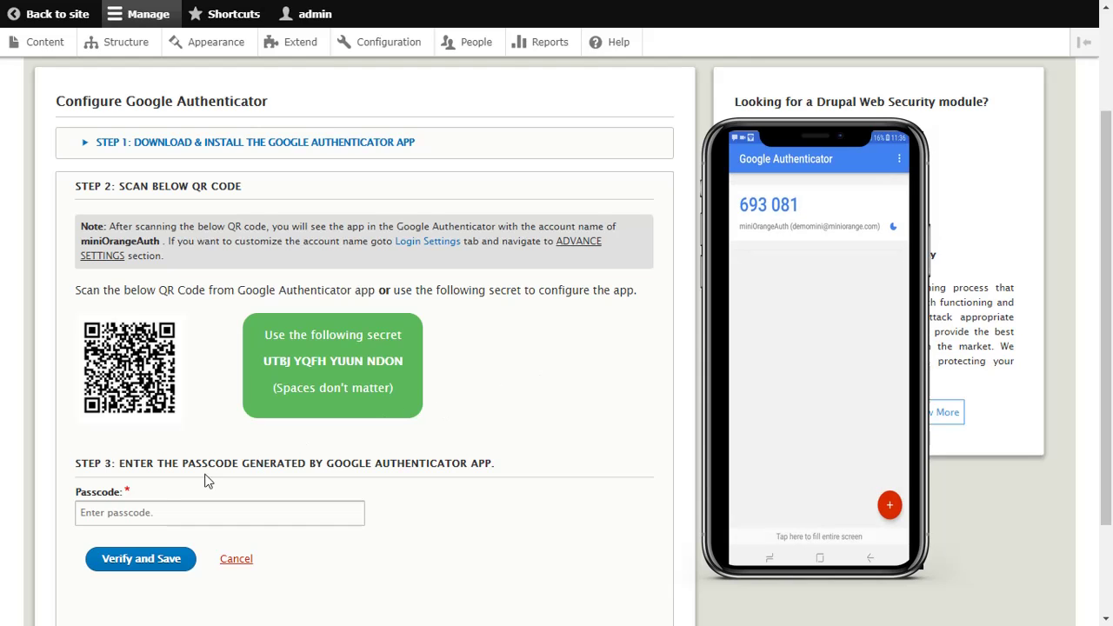
Step: Enter the authenticator app's passcode and verify and save Google Authenticator
left_click(142, 507)
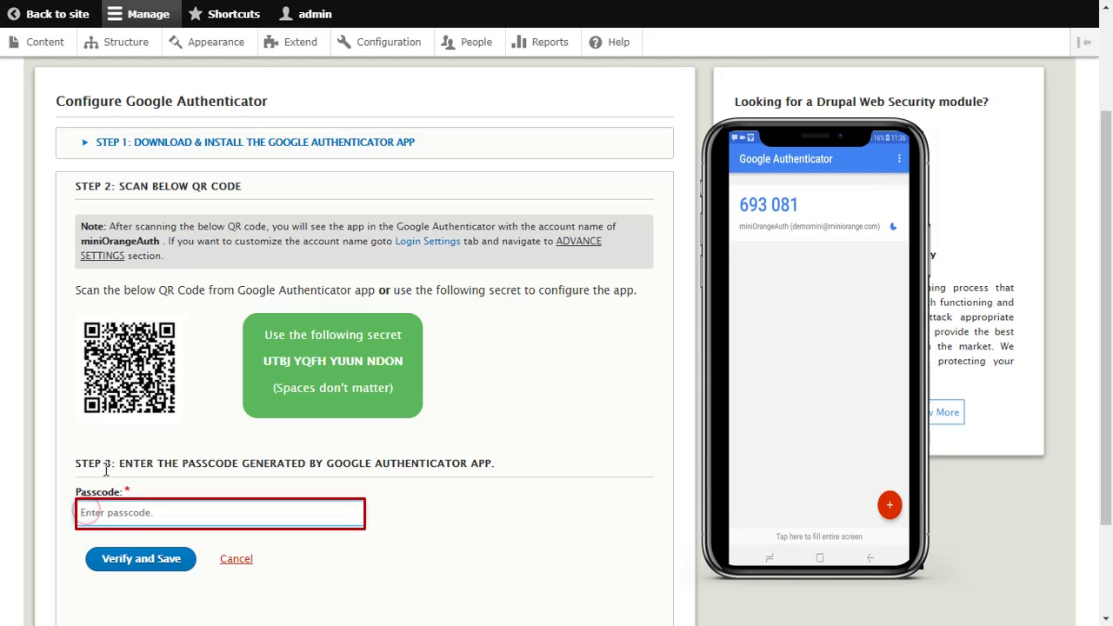
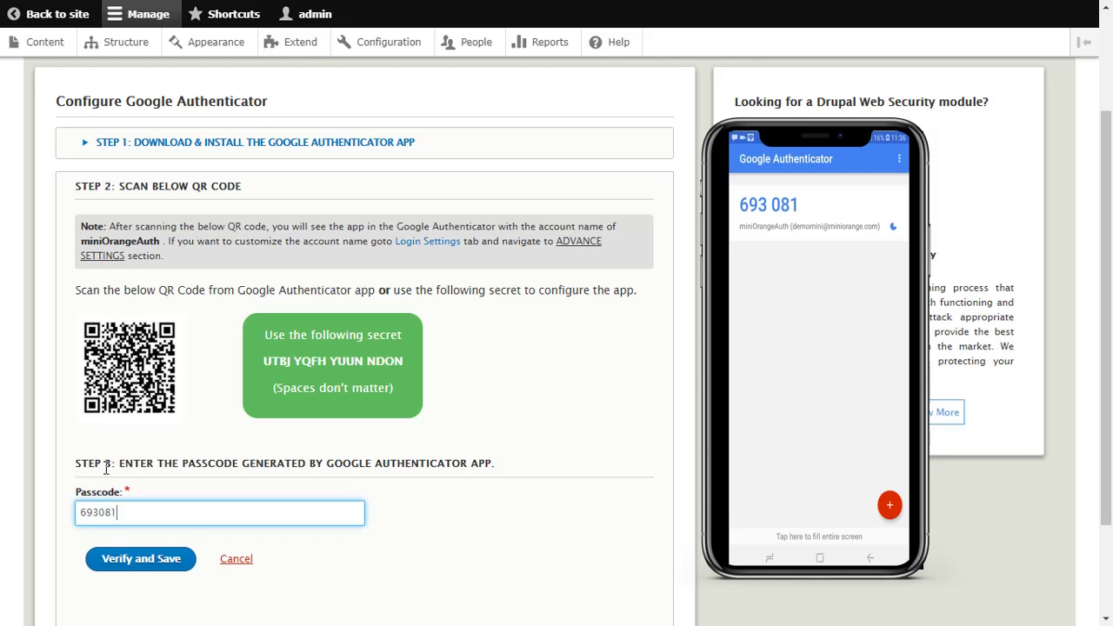
left_click(133, 563)
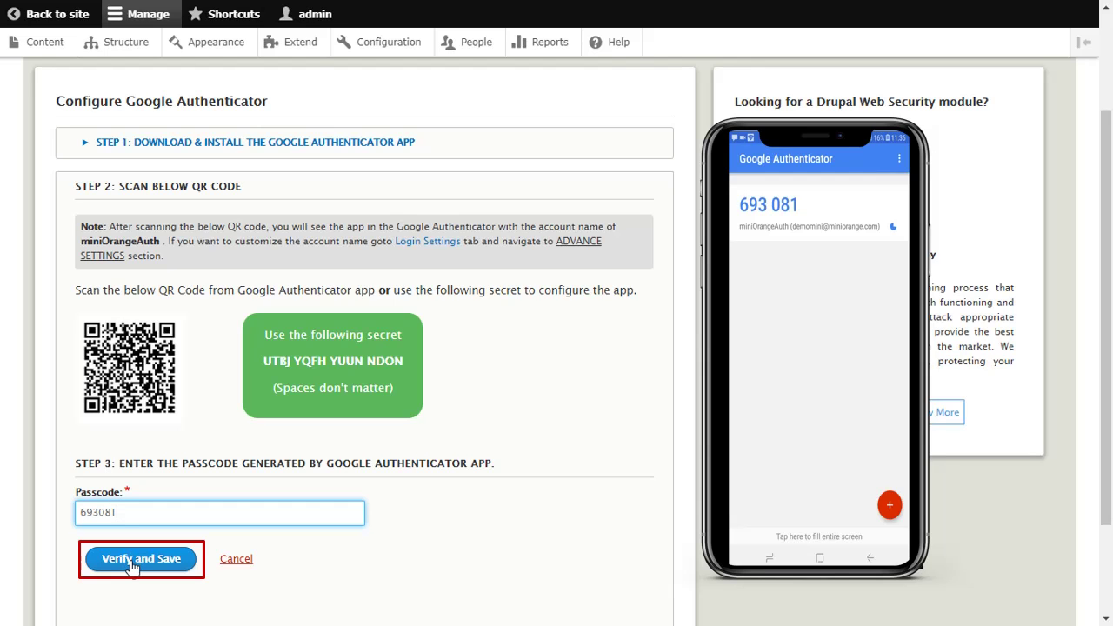
left_click(133, 563)
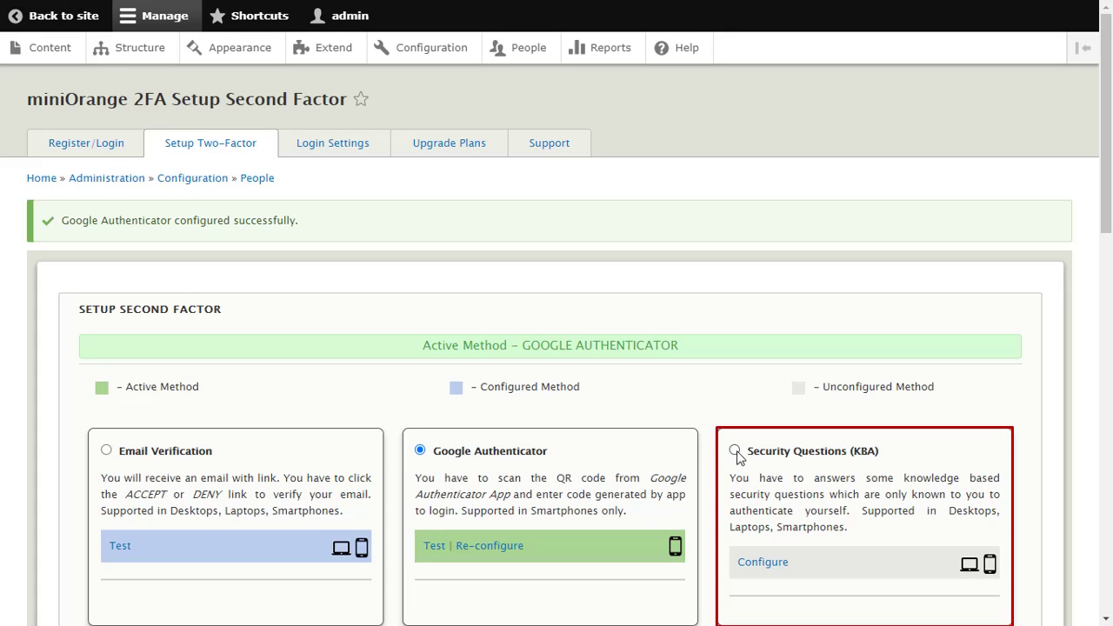
Step: Configure KBA with two security answers plus custom question 'What is your name?' and its answer
left_click(735, 450)
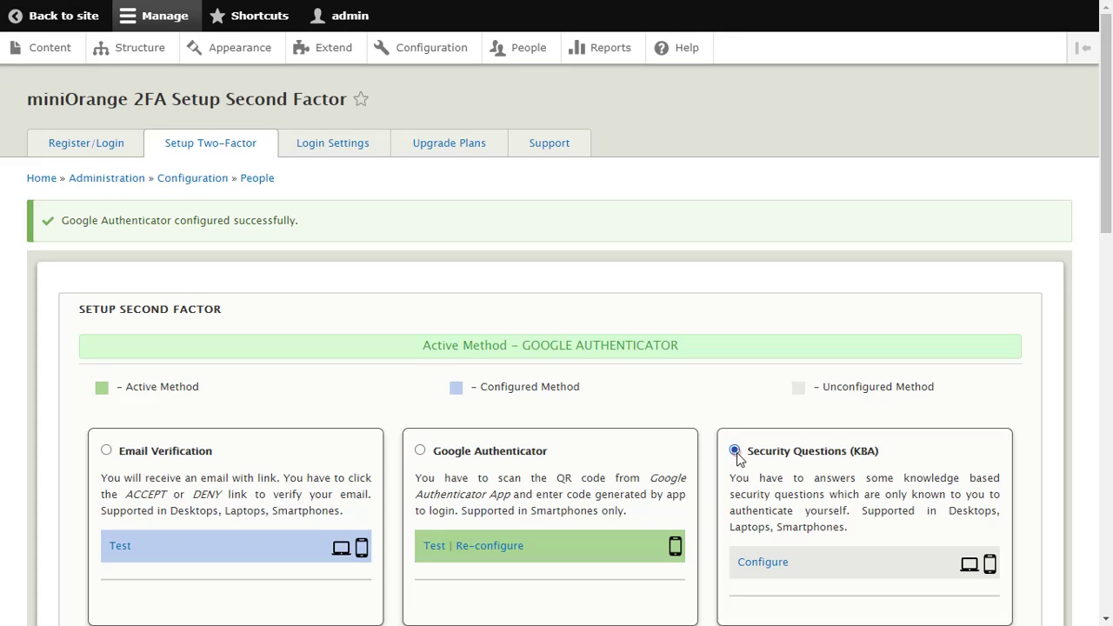
left_click(764, 563)
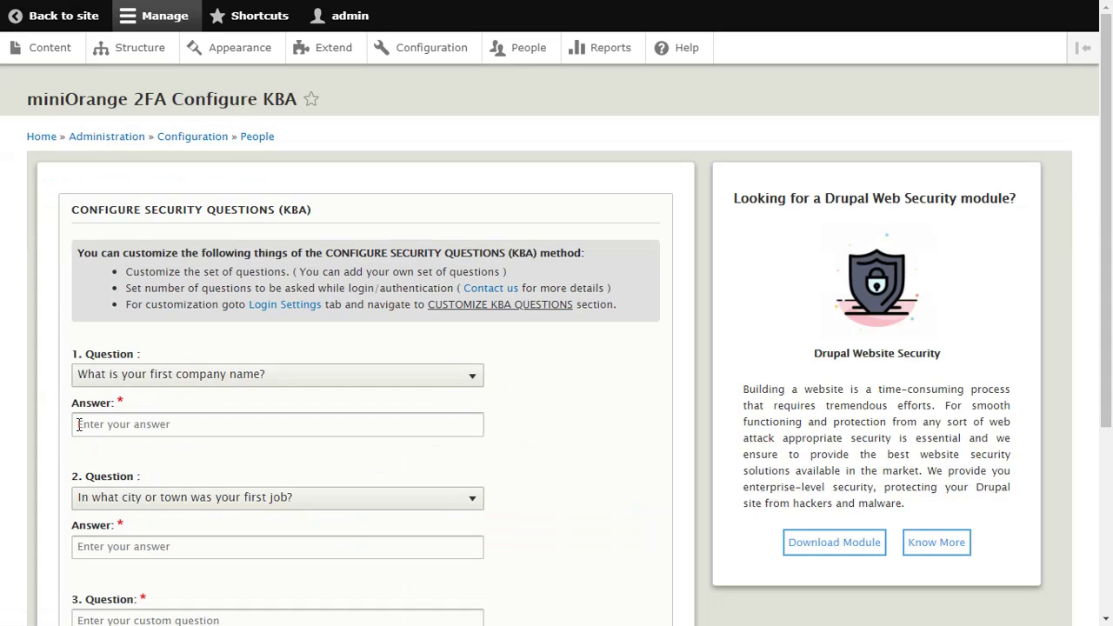
left_click(79, 424)
left_click(81, 539)
scroll(82, 534, "down", 2)
left_click(109, 458)
type("What is your name?")
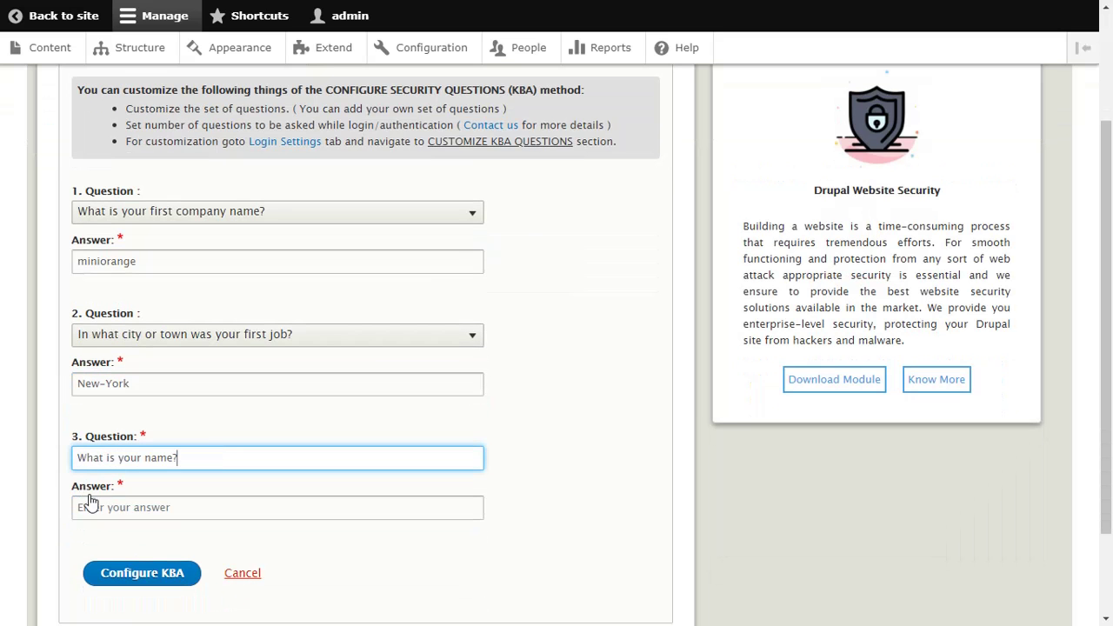
left_click(90, 505)
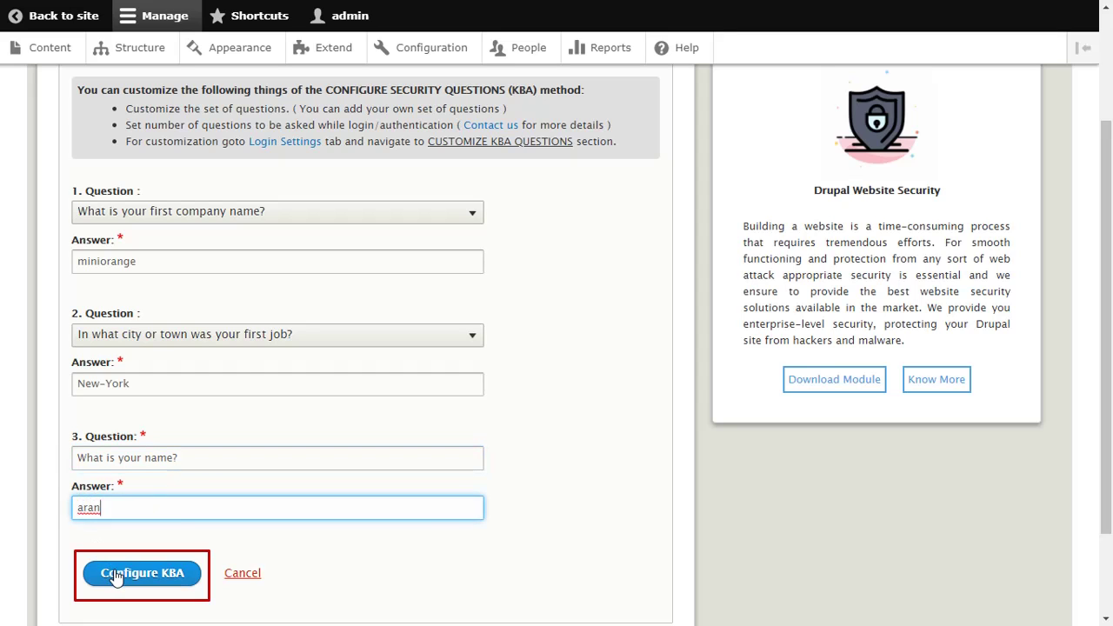
left_click(116, 575)
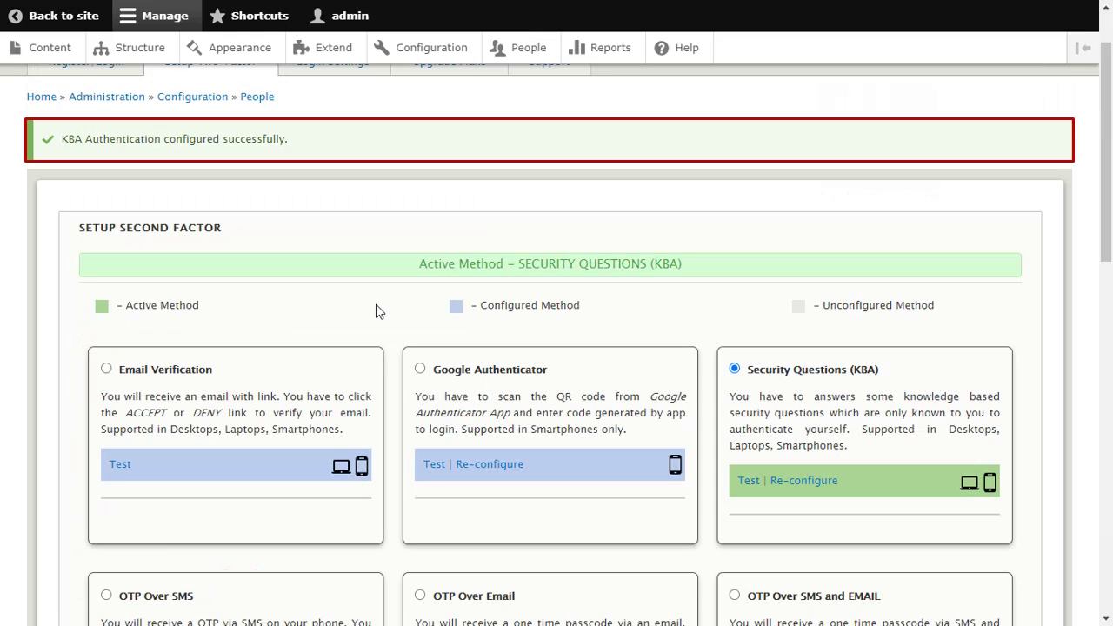
Step: Reselect Google Authenticator as the second-factor method
left_click(420, 369)
scroll(422, 369, "down", 5)
scroll(422, 369, "down", 4)
scroll(422, 371, "down", 3)
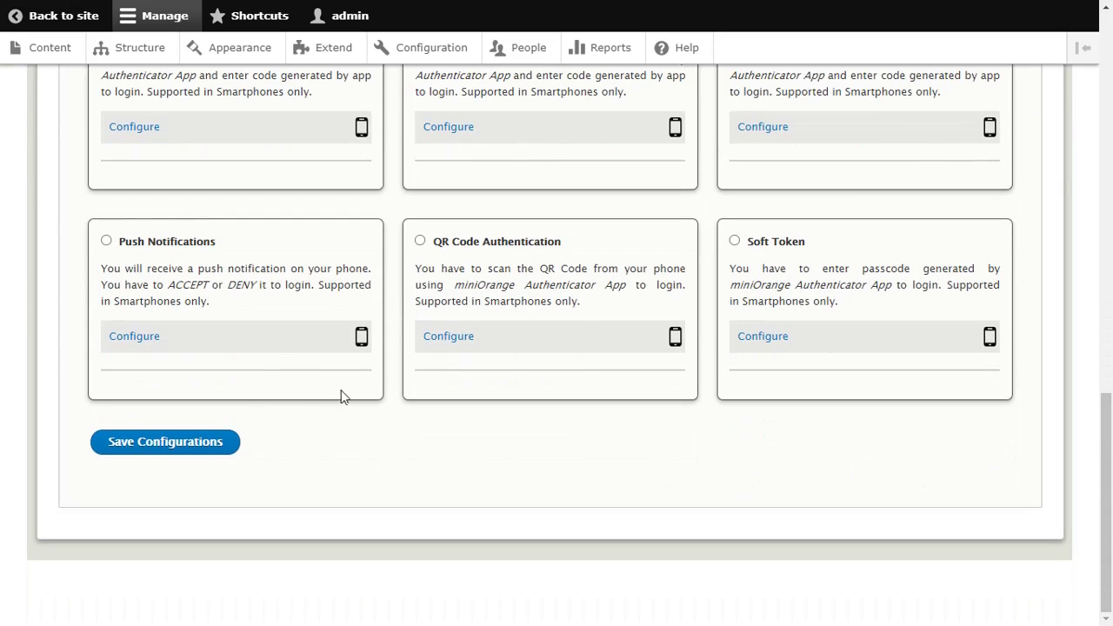
Step: Save the method configuration and enter the administrator's password on the login form
left_click(182, 445)
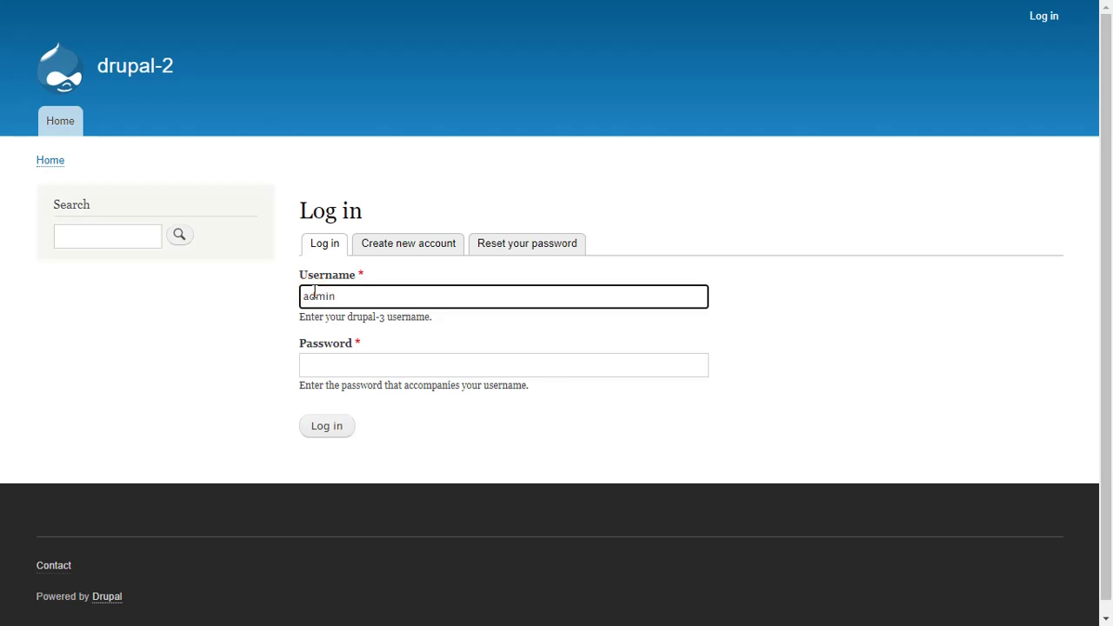
left_click(321, 369)
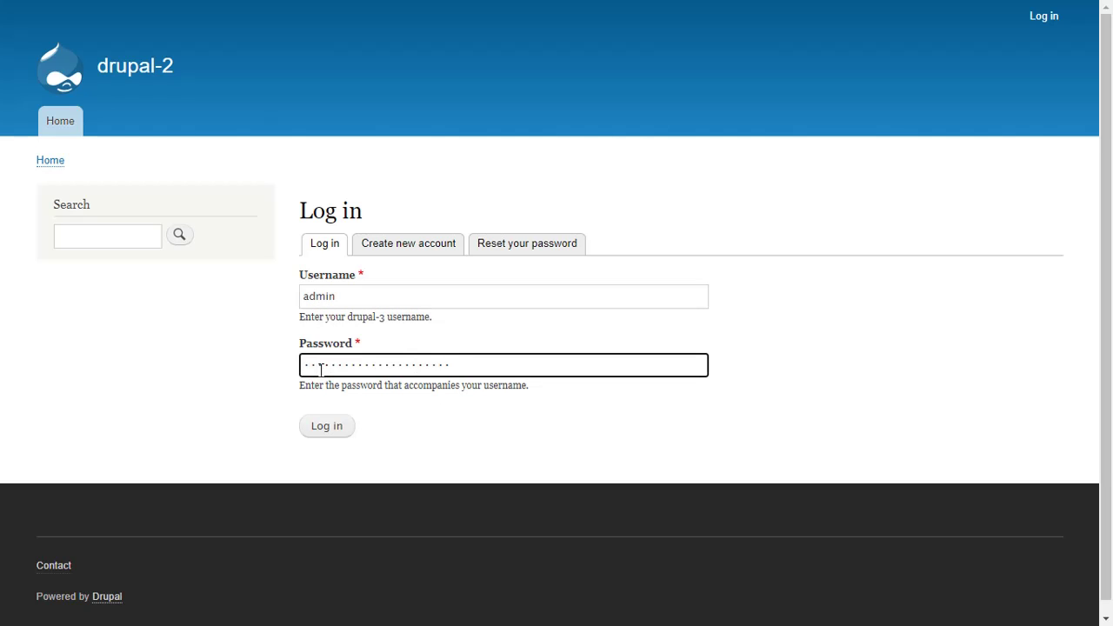
Step: Submit the login and verify it with the current Google Authenticator passcode
left_click(327, 432)
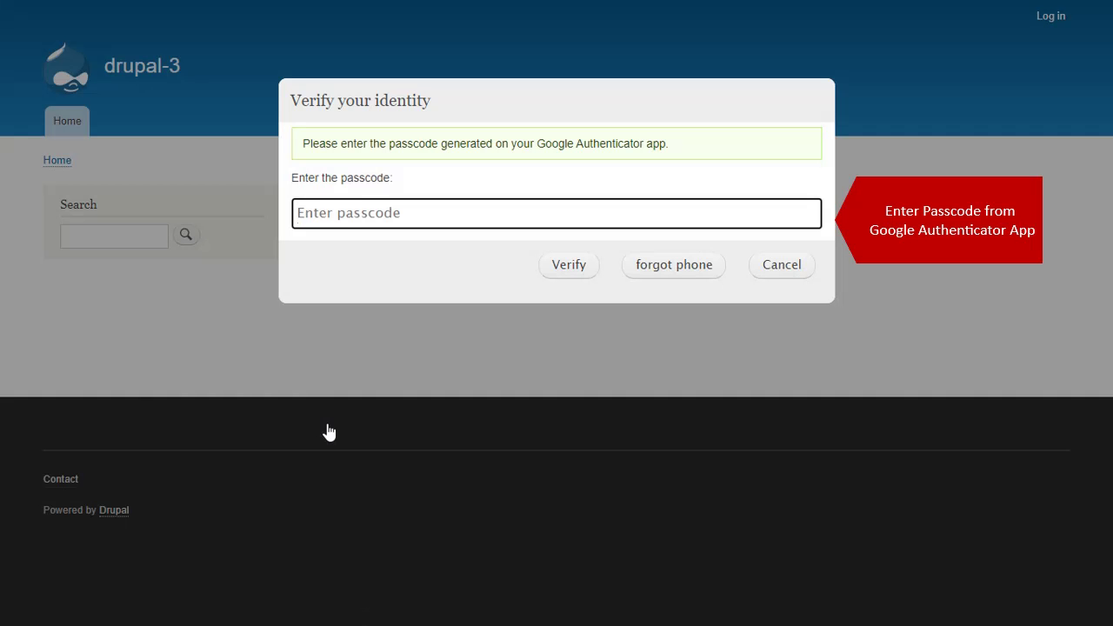
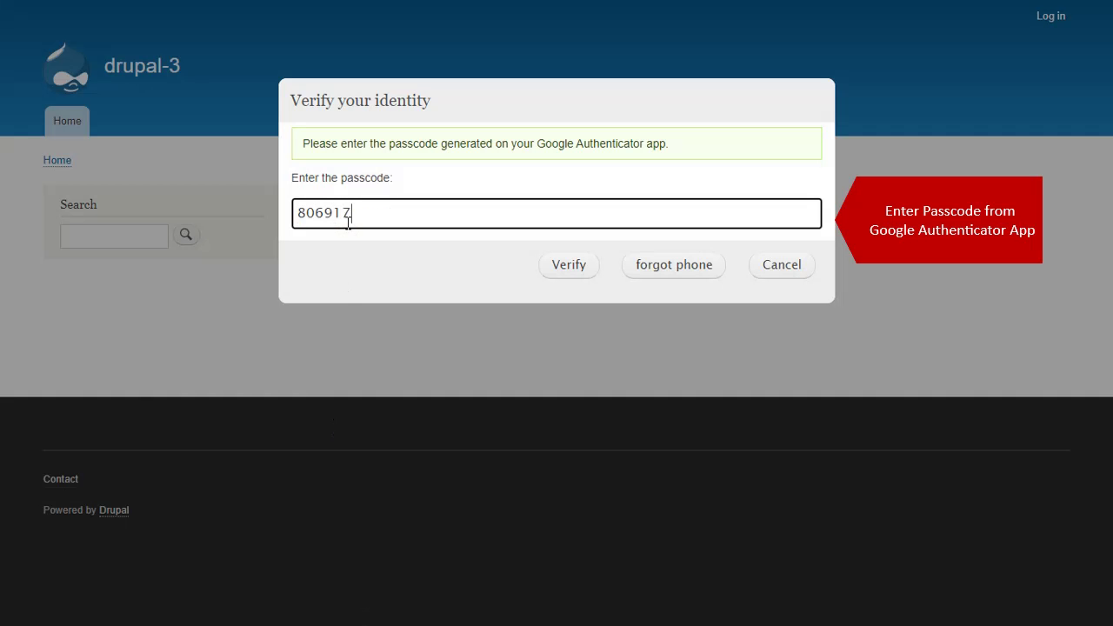
left_click(558, 266)
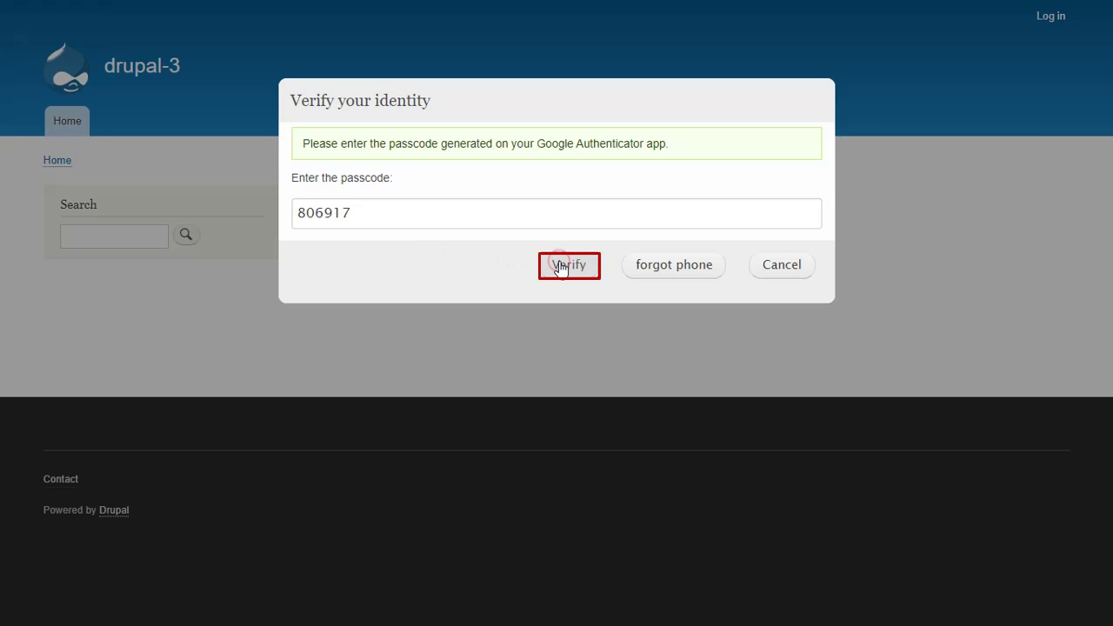